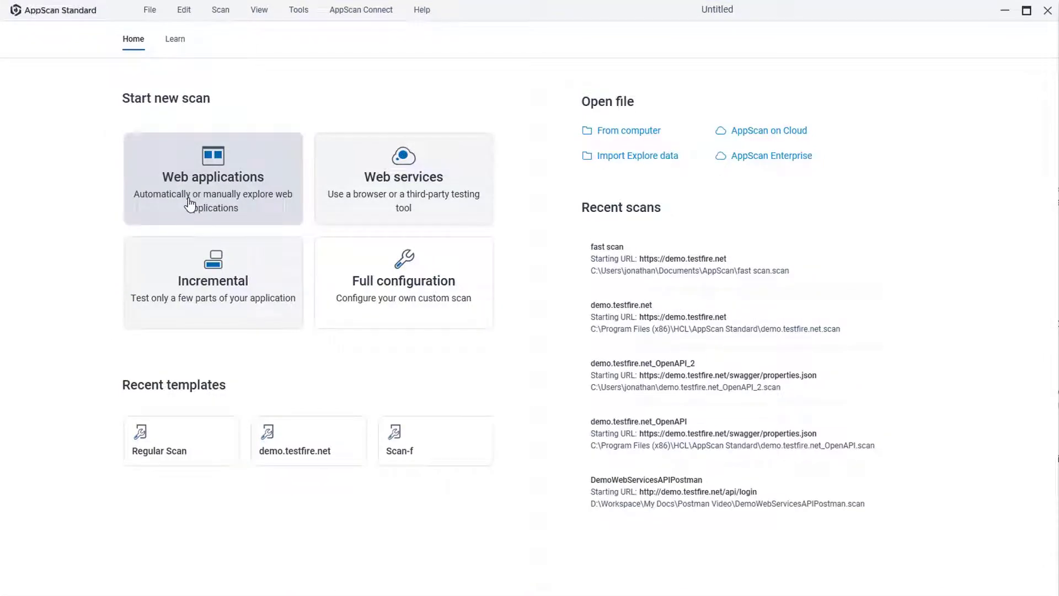
{"action": "left_click", "coordinate": [189, 204]}
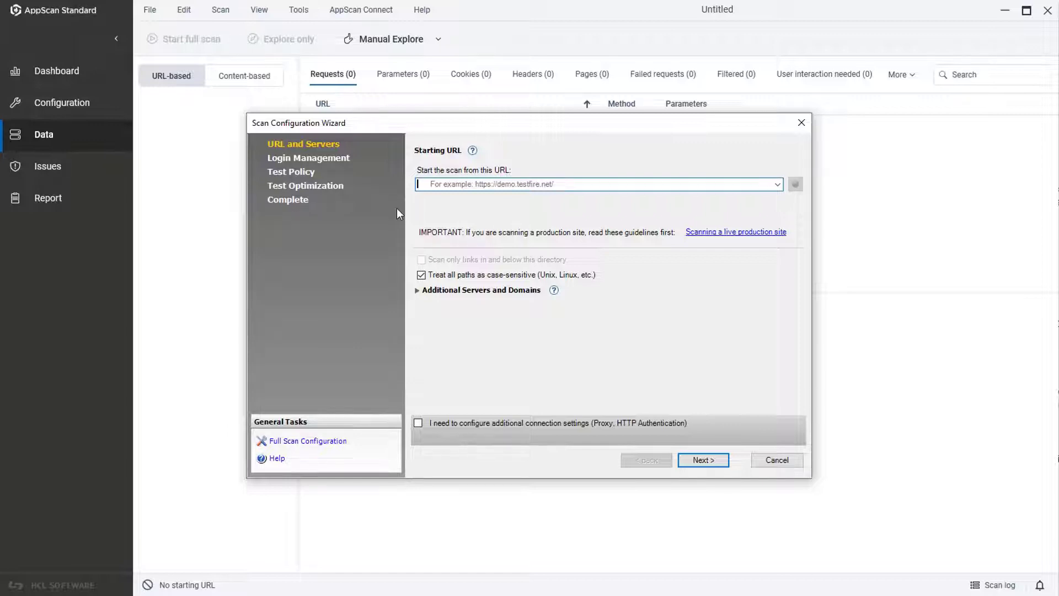
{"action": "left_click", "coordinate": [778, 185]}
{"action": "left_click", "coordinate": [646, 202]}
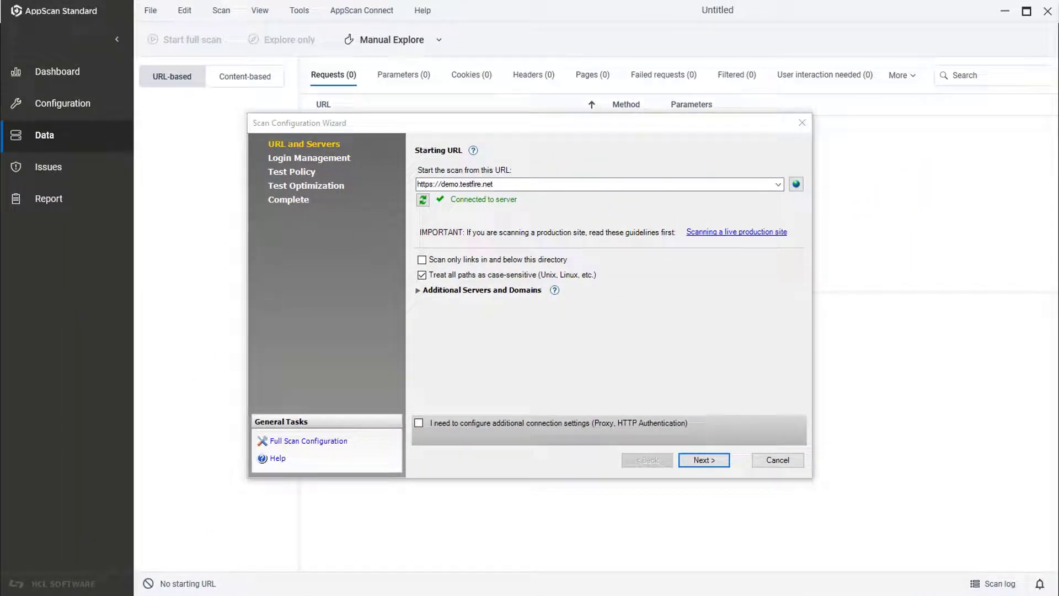
{"action": "left_click", "coordinate": [796, 185]}
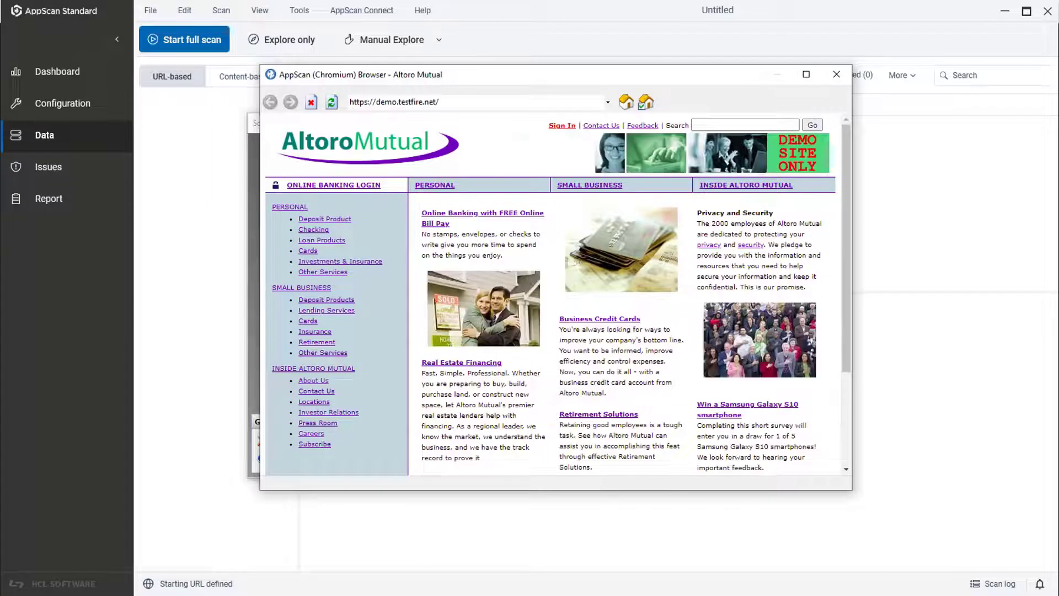
{"action": "left_click", "coordinate": [836, 77]}
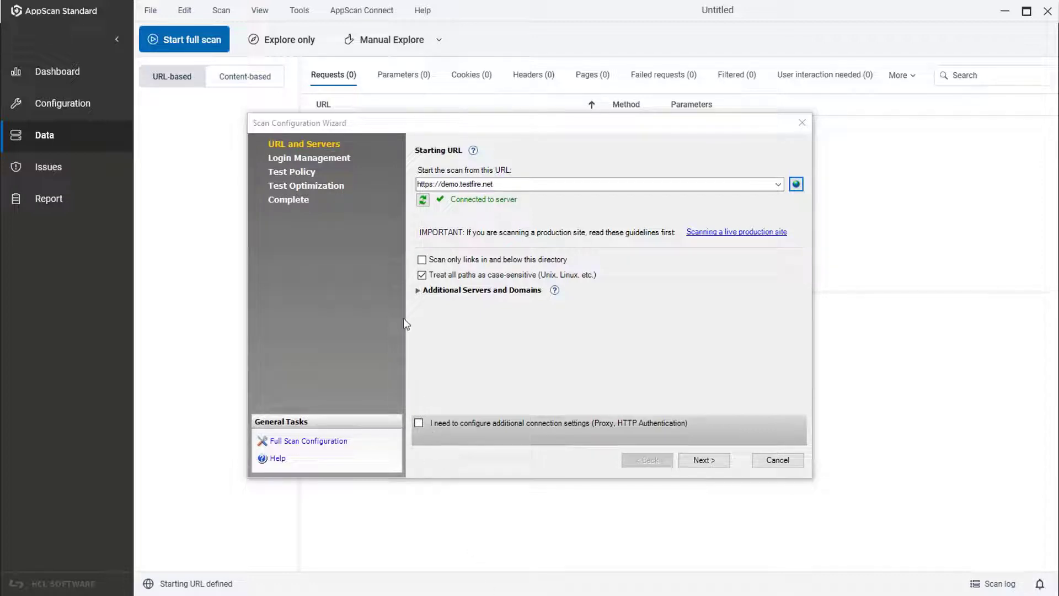
- Expand the additional servers and domains list, and switch the additional connection settings option on and off again
{"action": "left_click", "coordinate": [421, 295]}
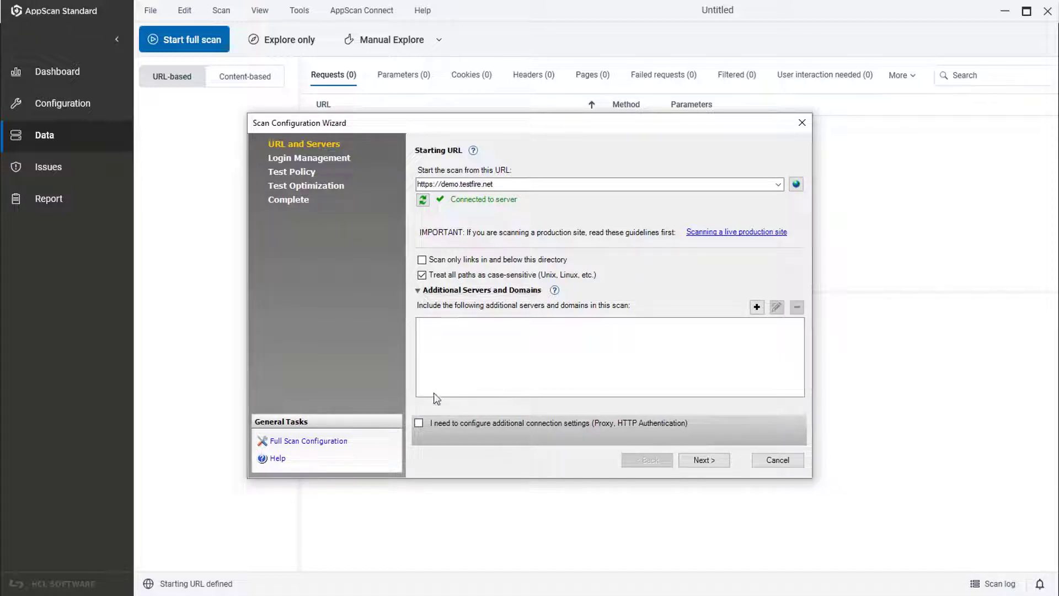
{"action": "left_click", "coordinate": [419, 423]}
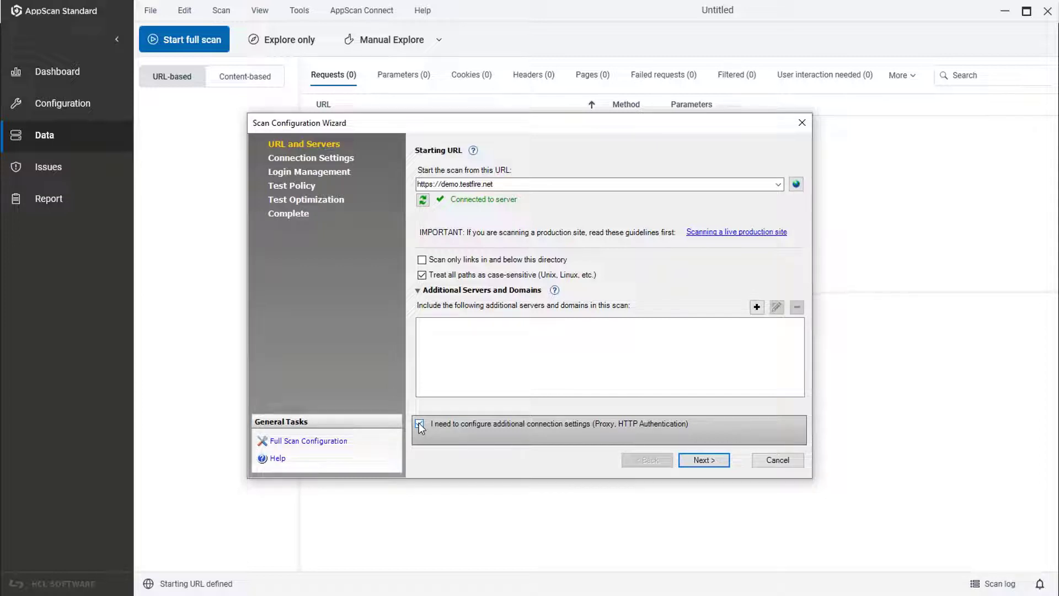
{"action": "left_click", "coordinate": [420, 423]}
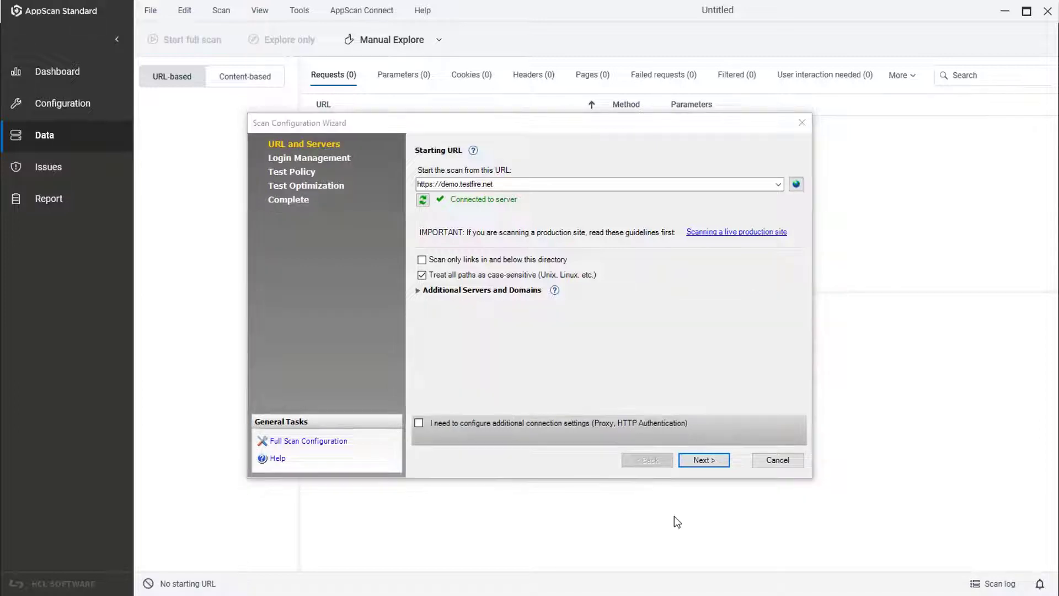
- Proceed to login management and start recording the login with the recommended AppScan Chromium browser
{"action": "left_click", "coordinate": [699, 461]}
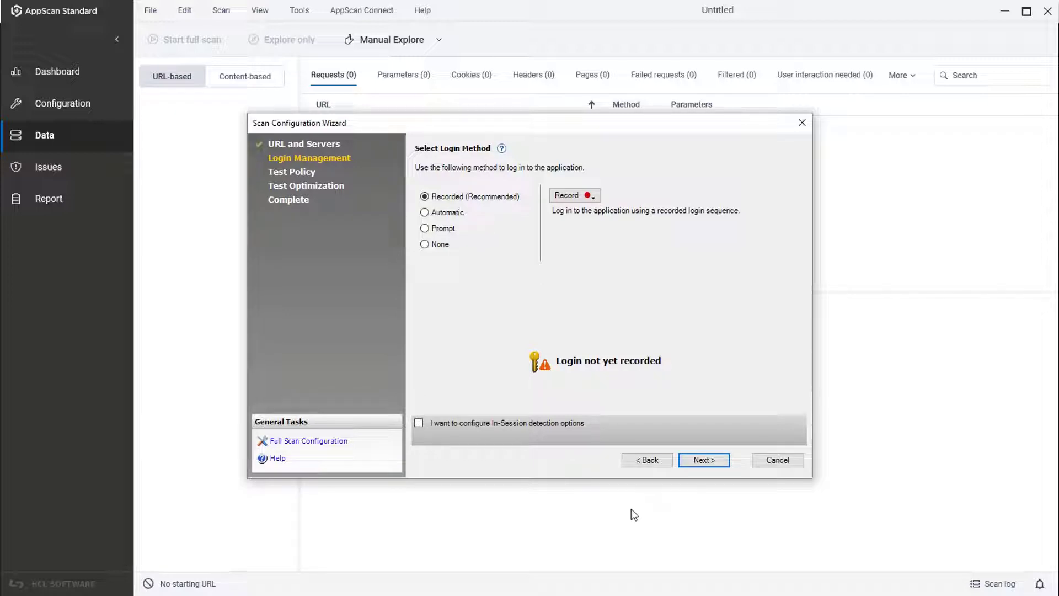
{"action": "left_click", "coordinate": [564, 197]}
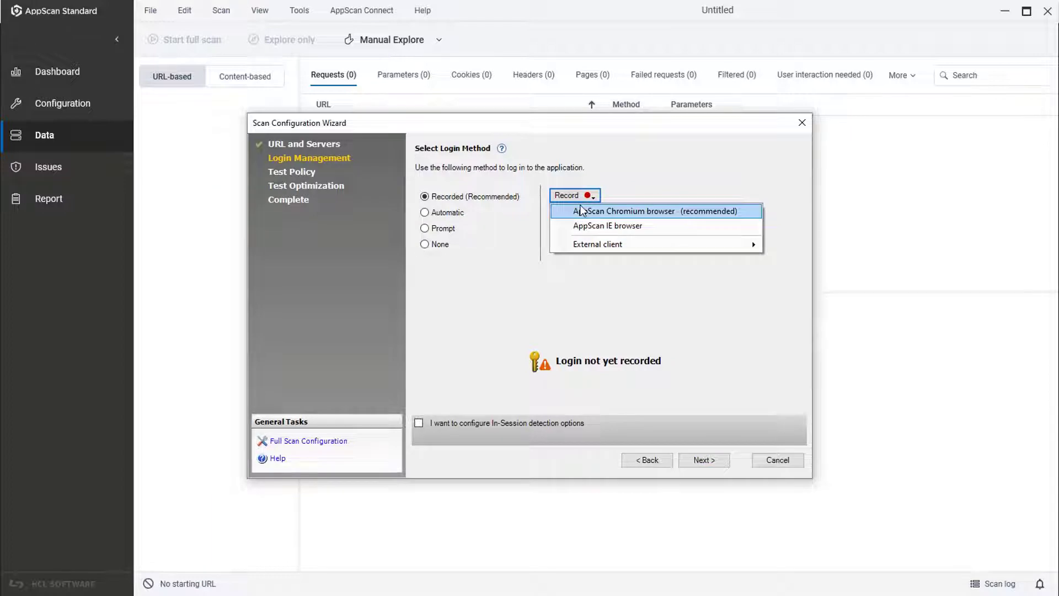
{"action": "left_click", "coordinate": [580, 211]}
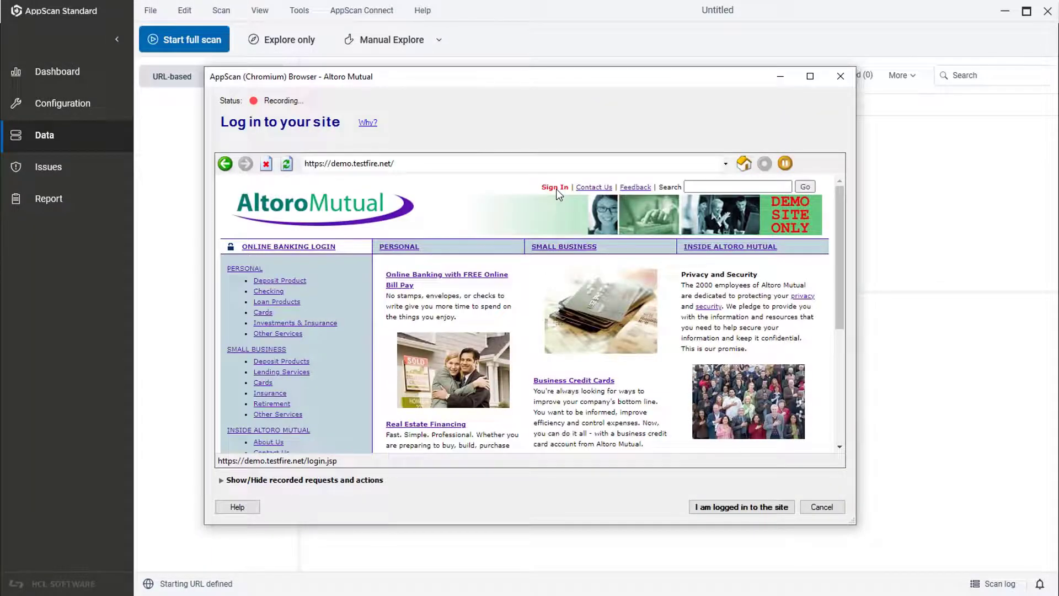
- Sign in to the Altoro Mutual site with the demo username and account password, and finish the login recording
{"action": "left_click", "coordinate": [555, 188]}
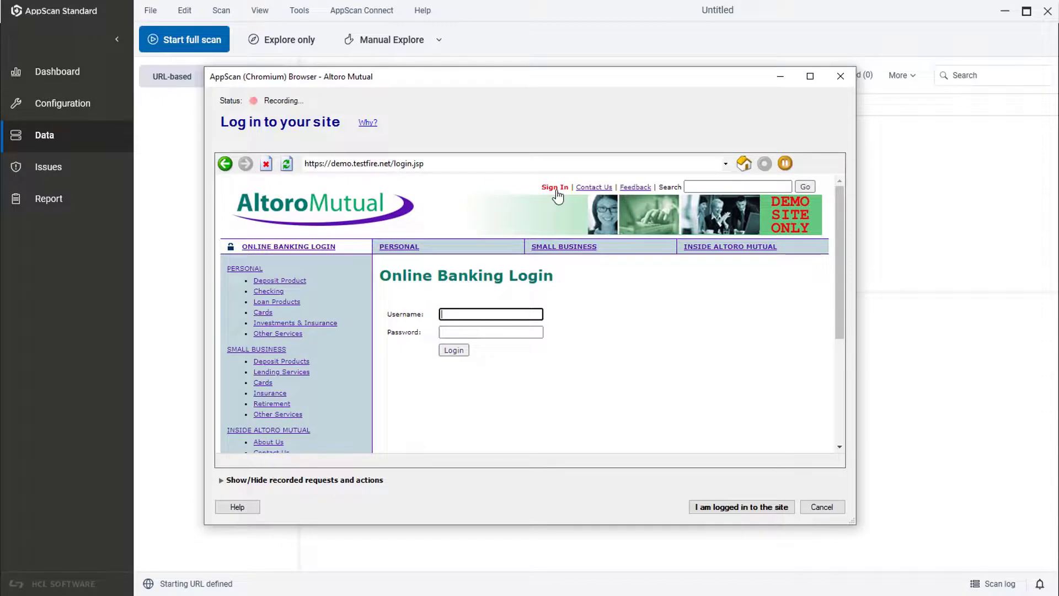
{"action": "left_click", "coordinate": [499, 313]}
{"action": "type", "text": "jsmith"}
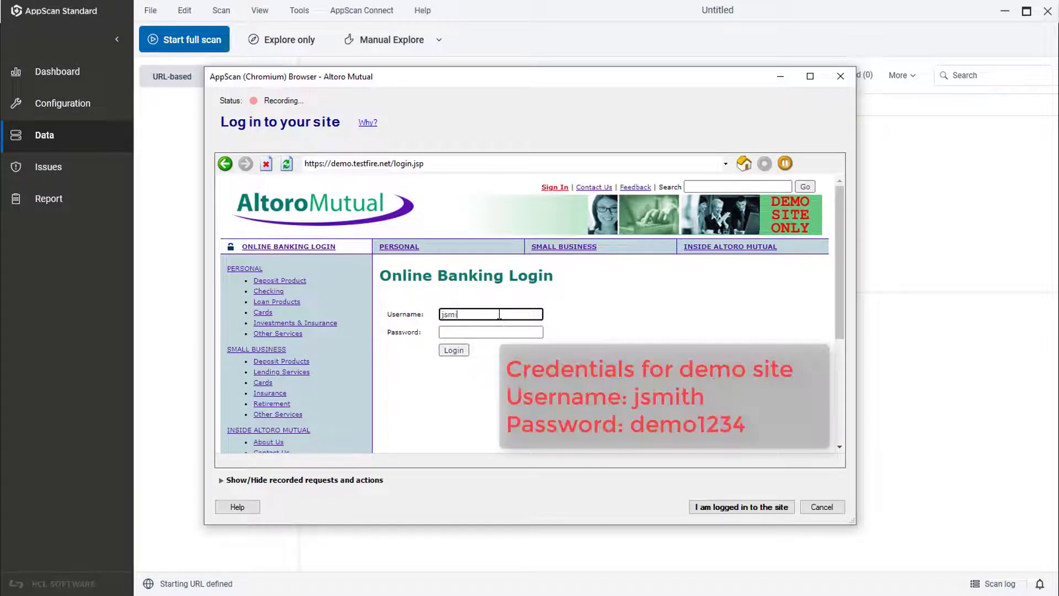
{"action": "left_click", "coordinate": [498, 333]}
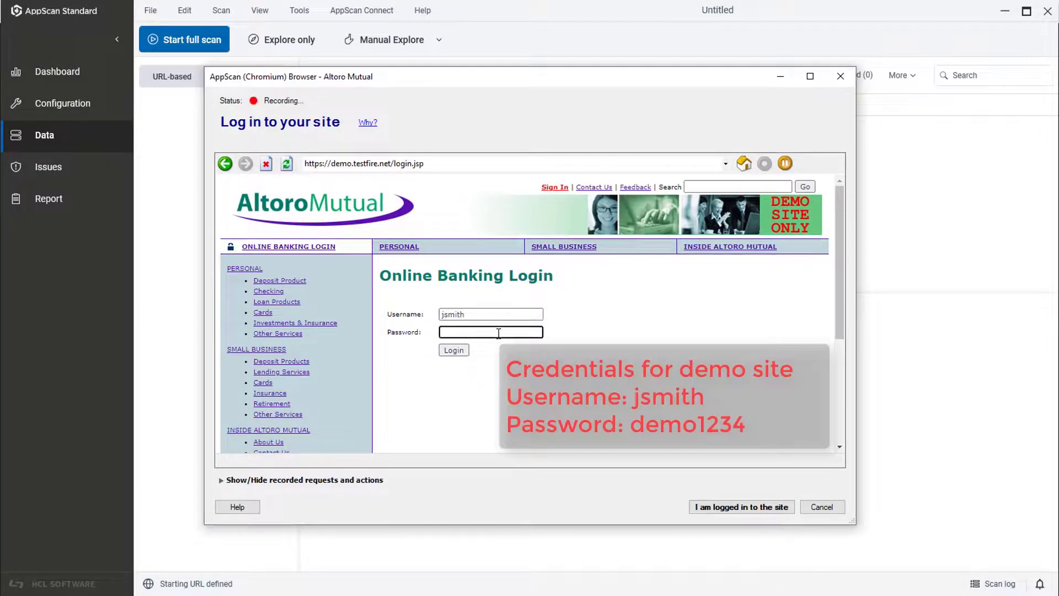
{"action": "type", "text": "demo1234"}
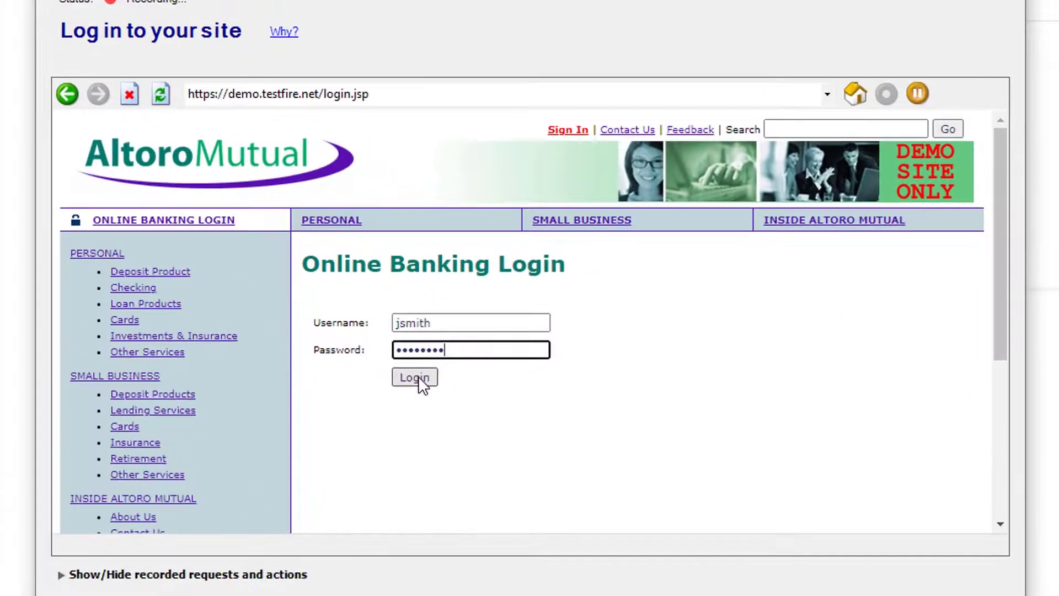
{"action": "left_click", "coordinate": [455, 351]}
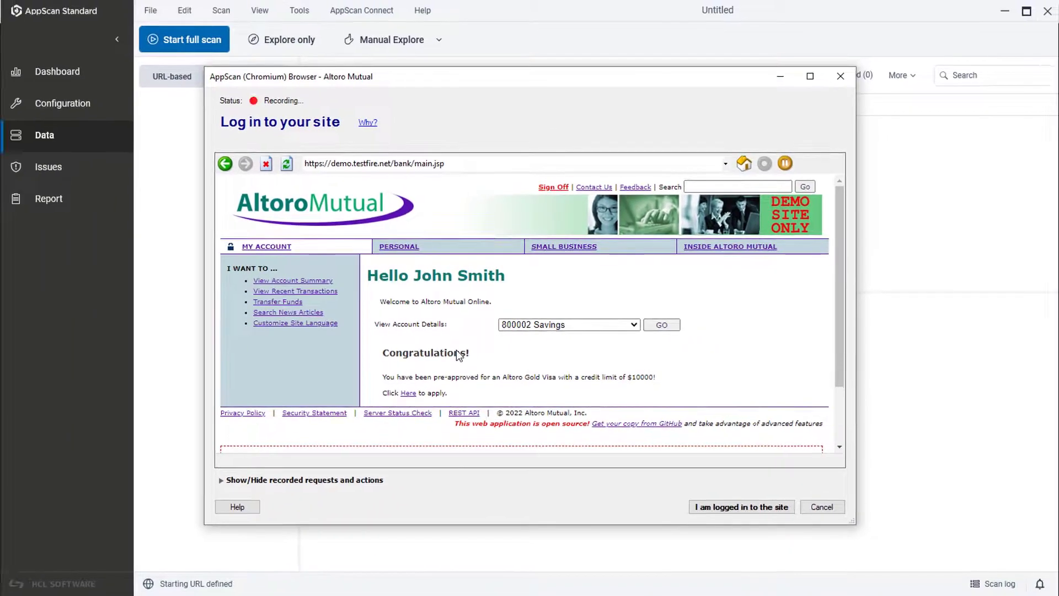
{"action": "left_click", "coordinate": [727, 507]}
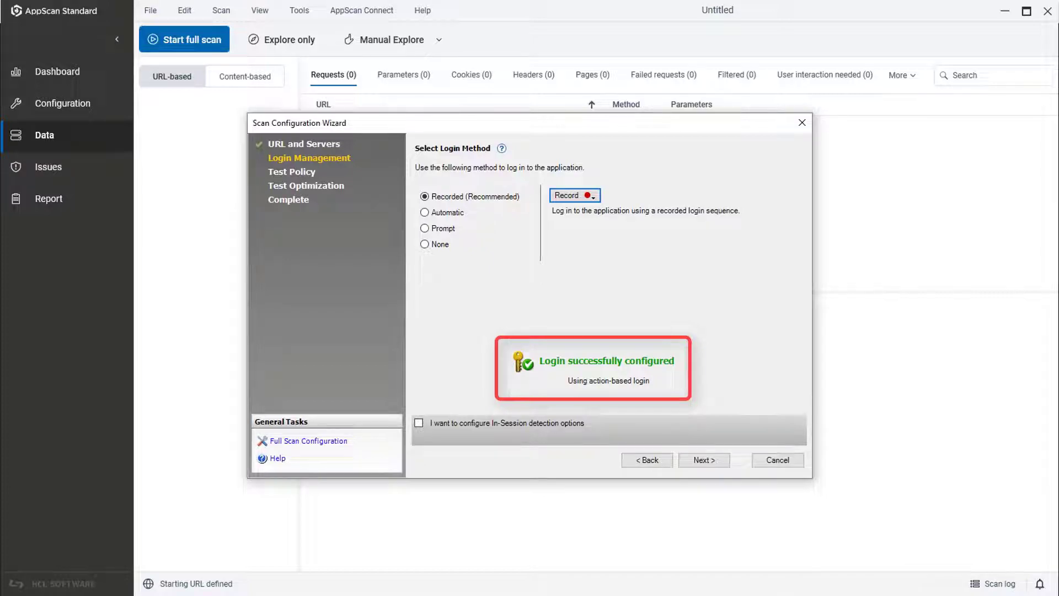
- Enable configuration of in-session detection options, view the login management details, and disable the option again
{"action": "left_click", "coordinate": [418, 423]}
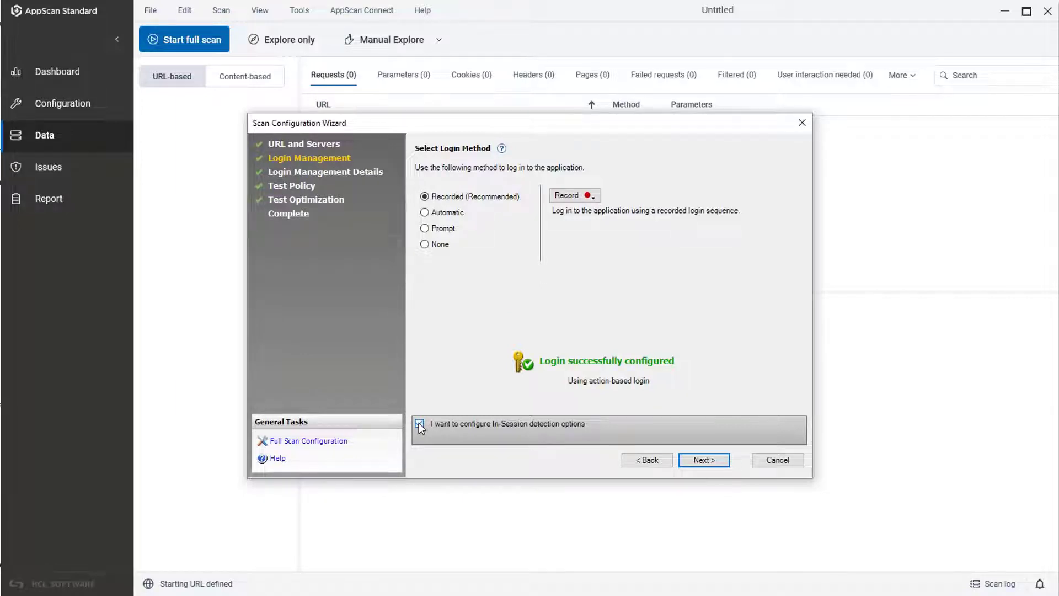
{"action": "left_click", "coordinate": [704, 460]}
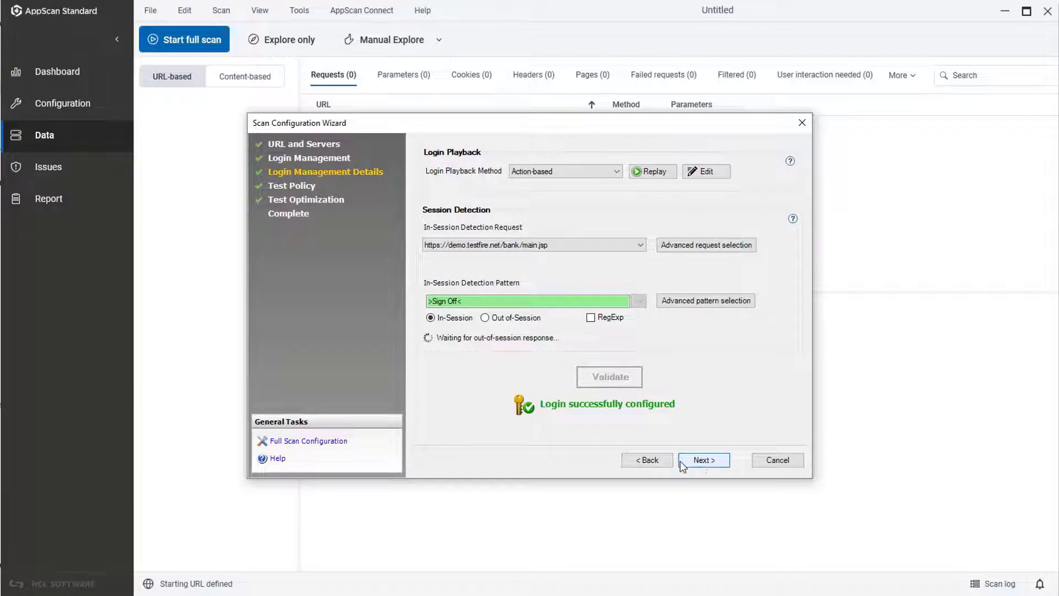
{"action": "left_click", "coordinate": [647, 461]}
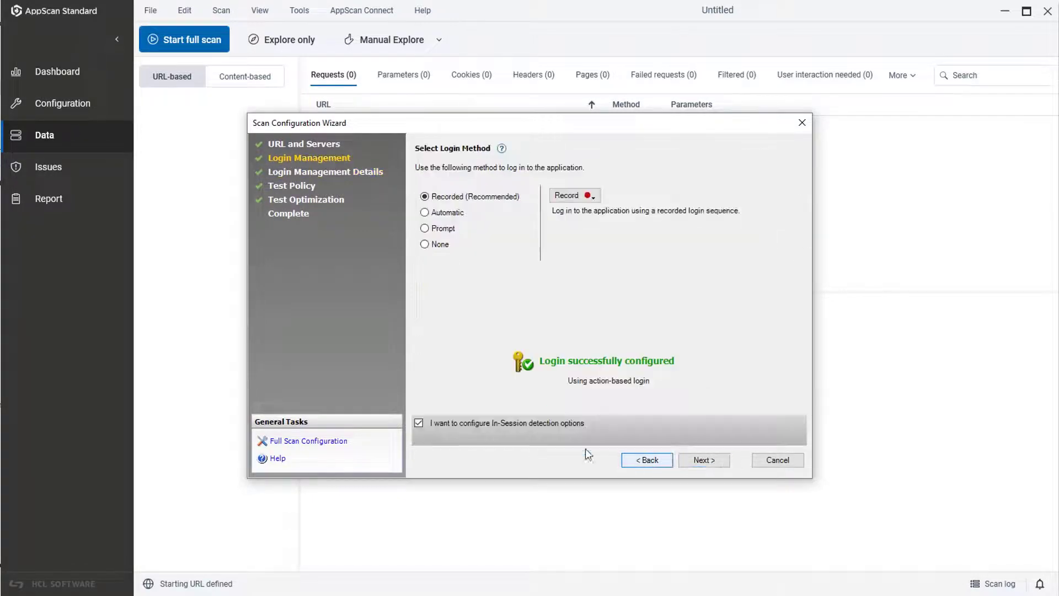
{"action": "left_click", "coordinate": [419, 423]}
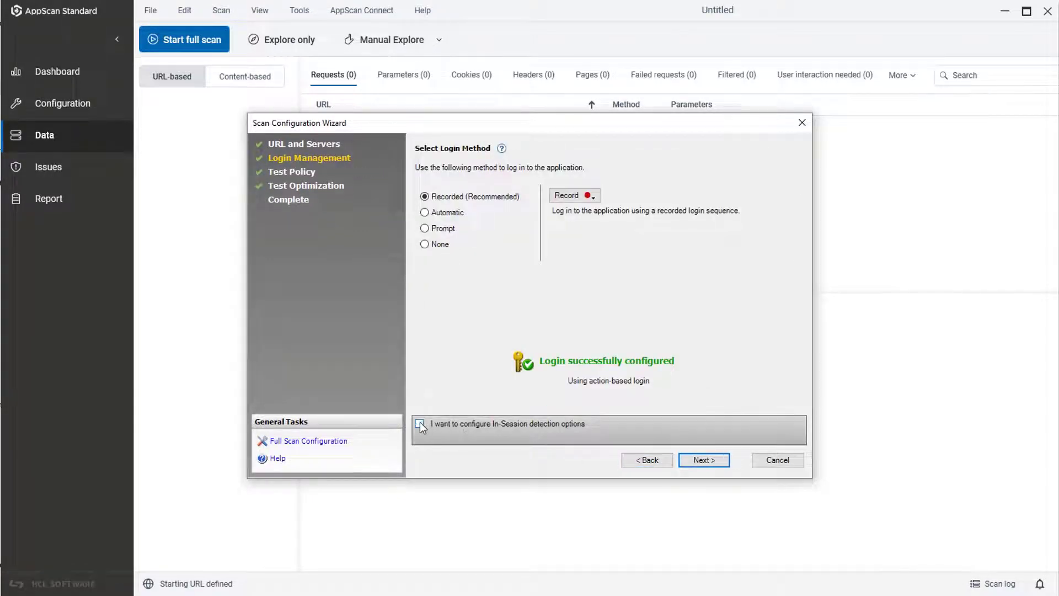
- Keep the Default test policy, compare the test optimization levels and select Fastest
{"action": "left_click", "coordinate": [704, 462]}
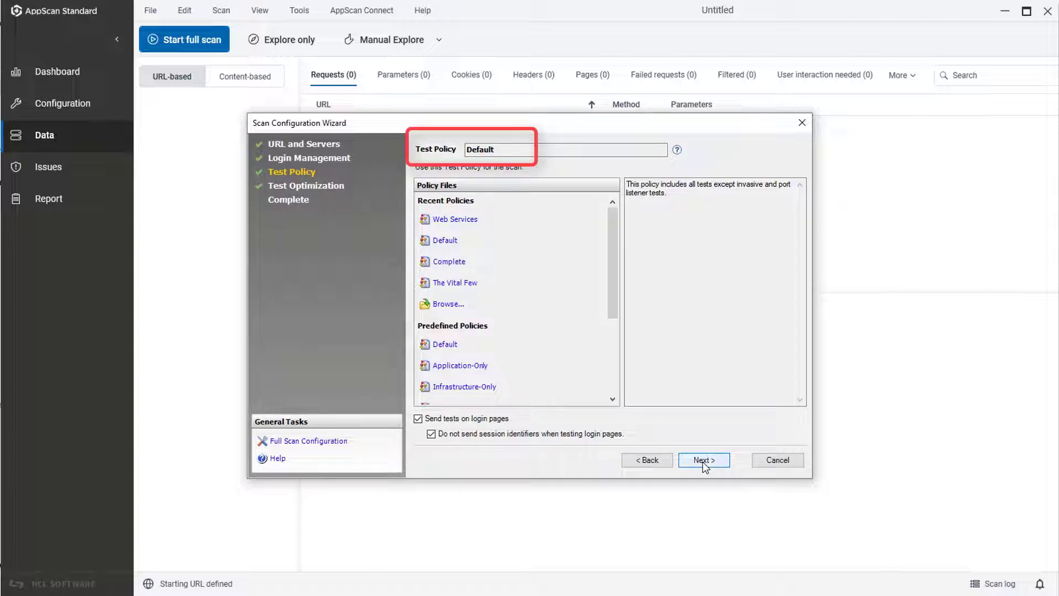
{"action": "left_click", "coordinate": [703, 461]}
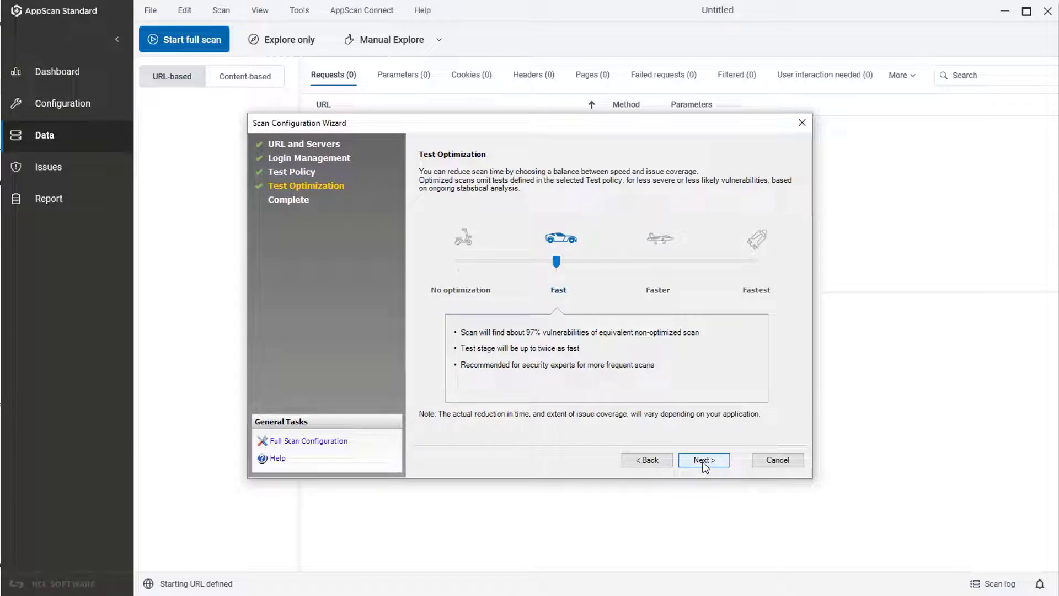
{"action": "left_click", "coordinate": [459, 264]}
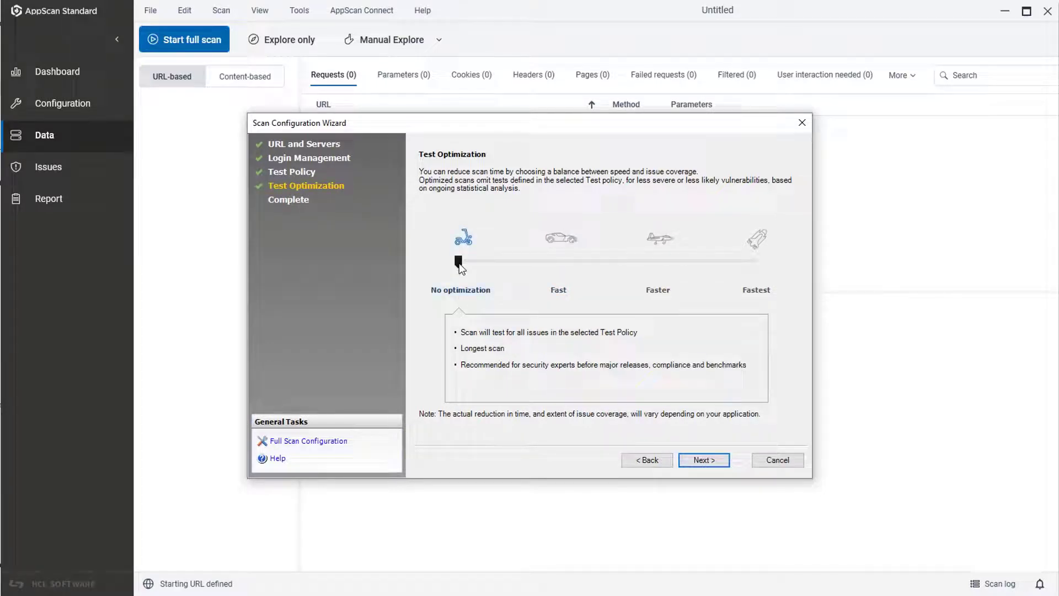
{"action": "left_click", "coordinate": [565, 263]}
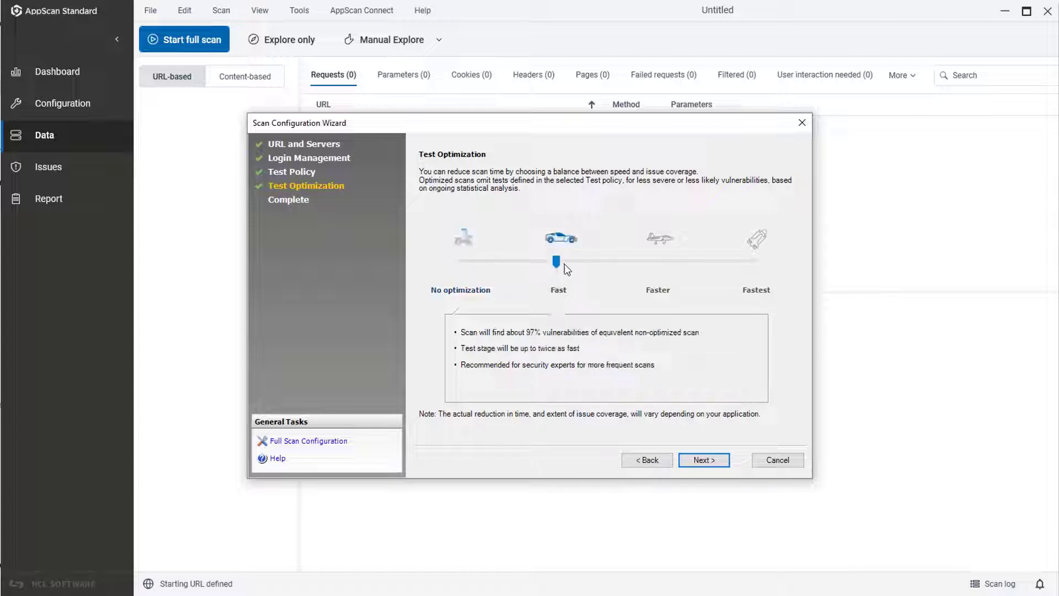
{"action": "left_click", "coordinate": [664, 263]}
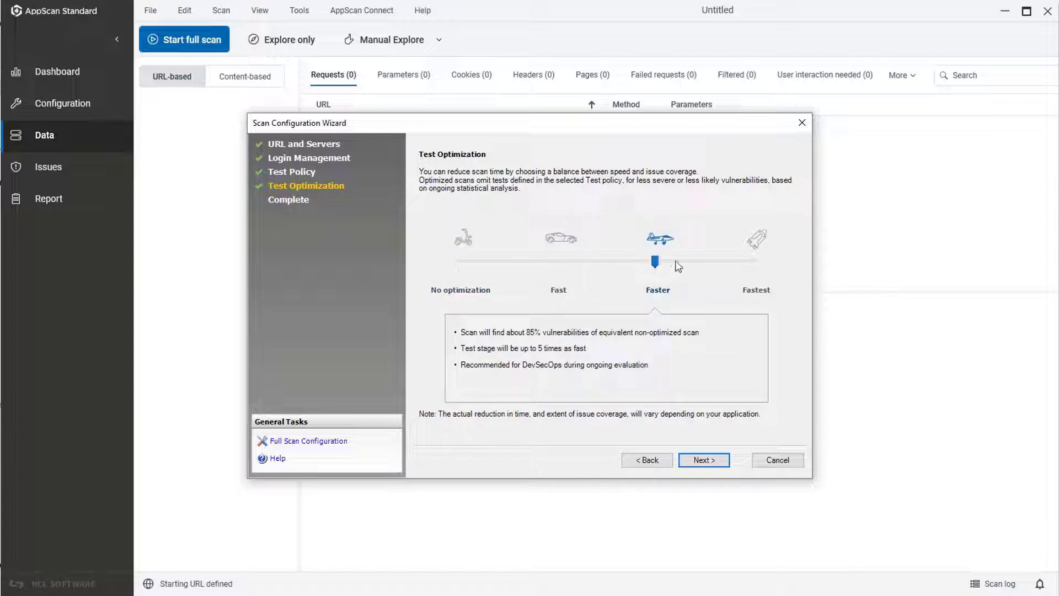
{"action": "left_click", "coordinate": [754, 262]}
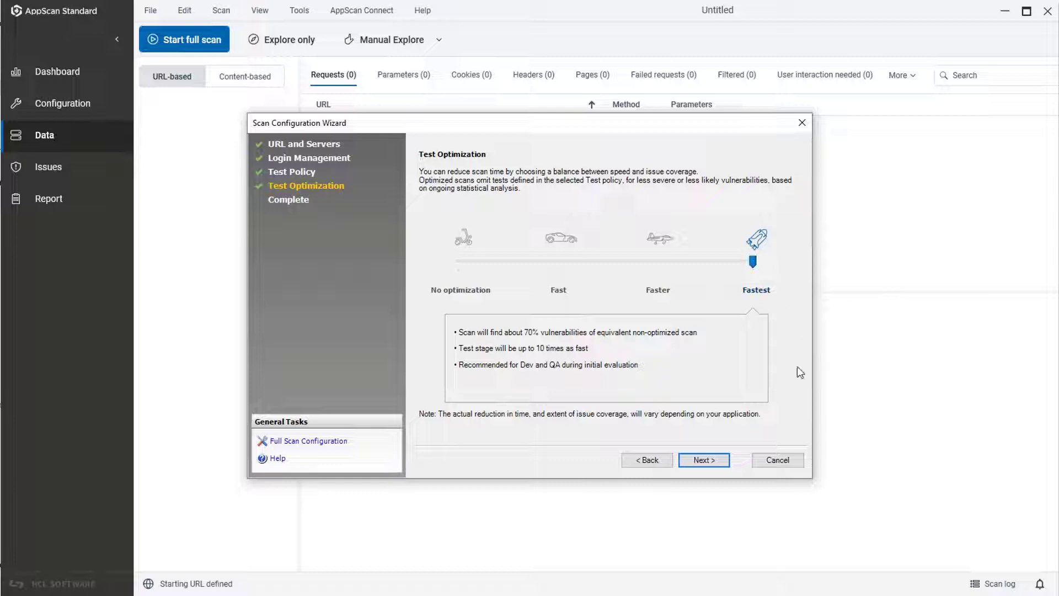
- Complete the configuration wizard with the Start scan option to explore and test the site
{"action": "left_click", "coordinate": [702, 463]}
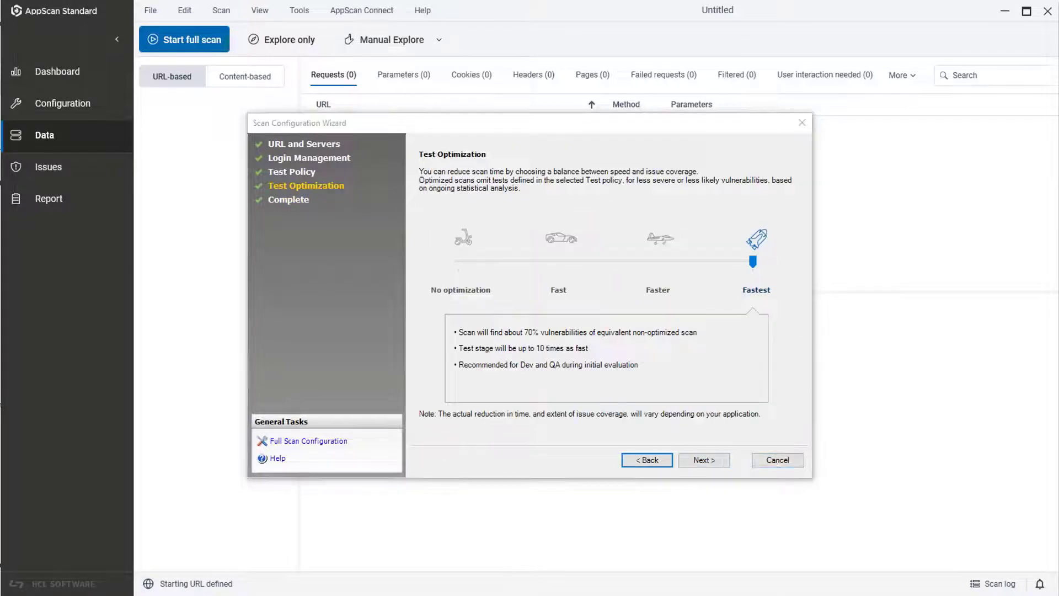
{"action": "left_click", "coordinate": [699, 462]}
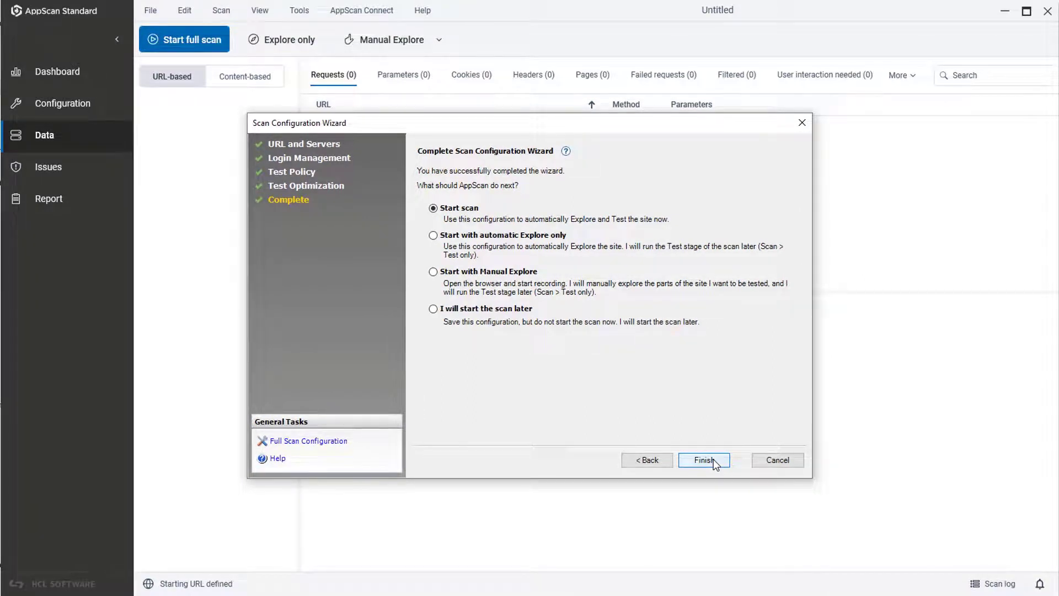
{"action": "left_click", "coordinate": [714, 461]}
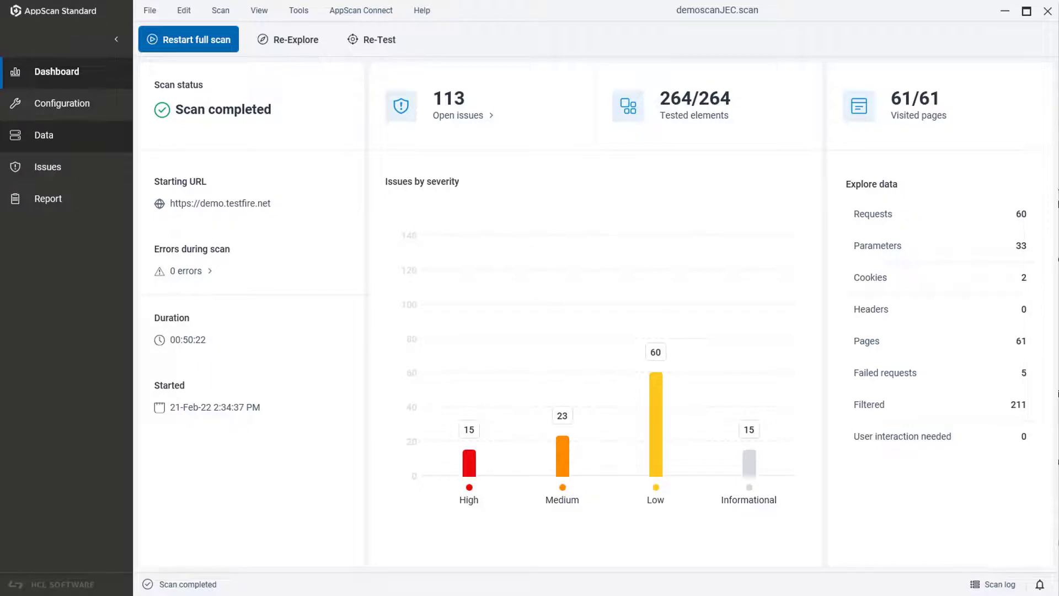
- Examine the scan's explored data, and the issues for the site root, the admin folder and the whole application
{"action": "left_click", "coordinate": [44, 135]}
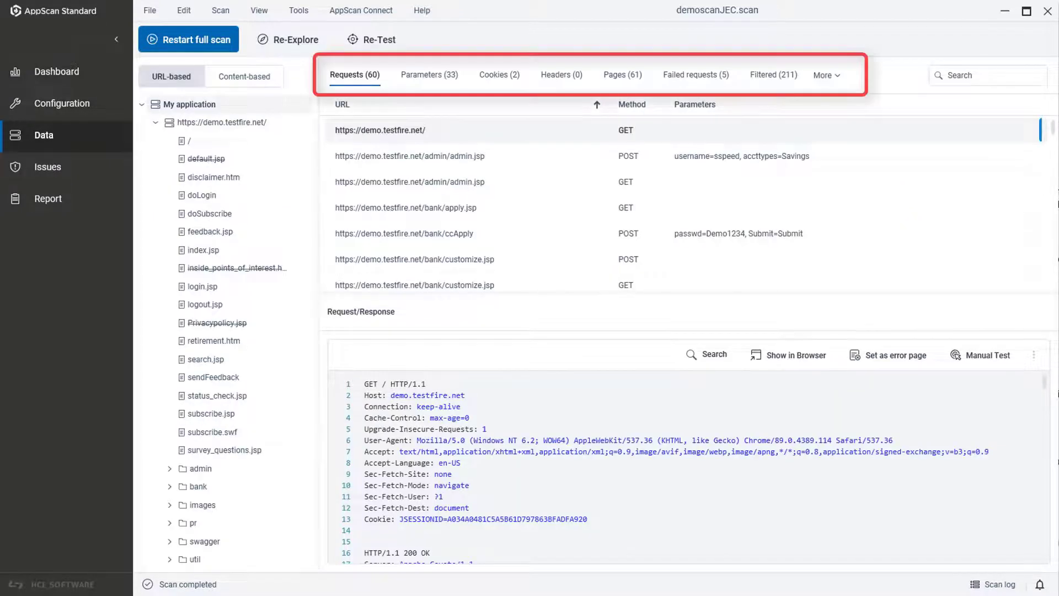
{"action": "left_click", "coordinate": [43, 169]}
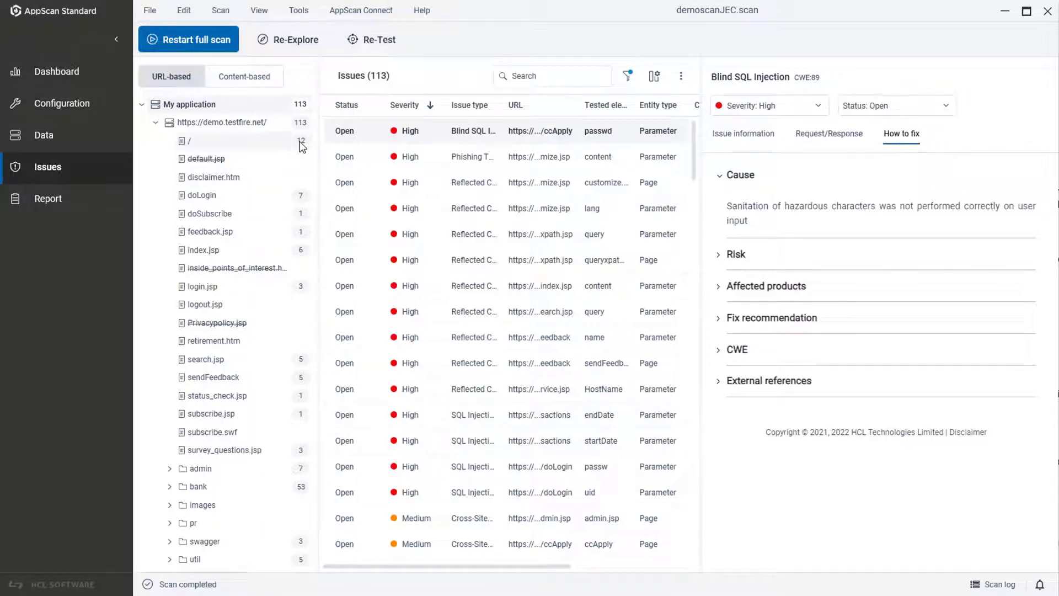
{"action": "left_click", "coordinate": [297, 363]}
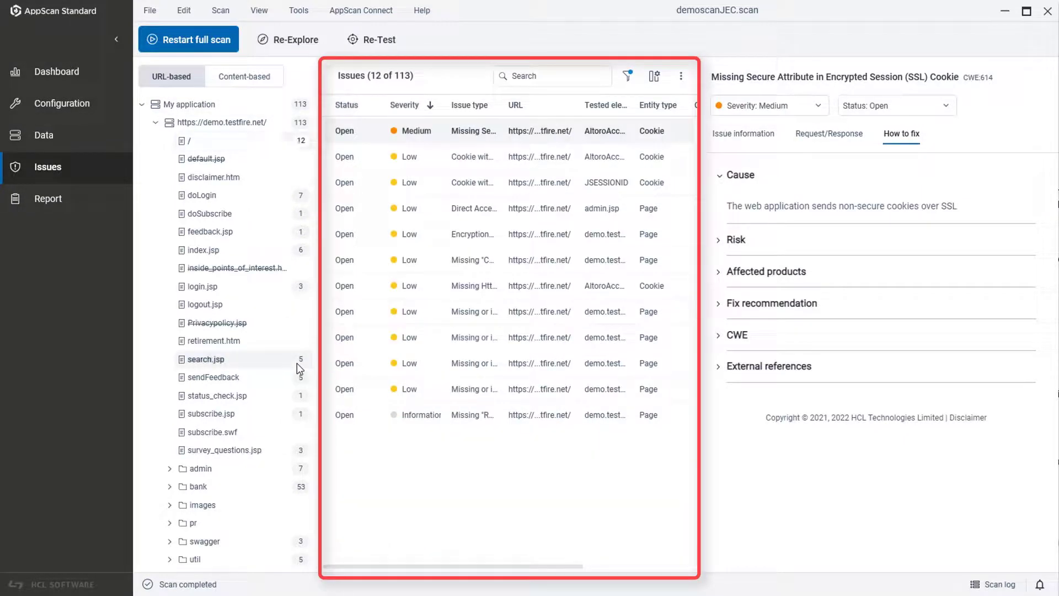
{"action": "left_click", "coordinate": [237, 469]}
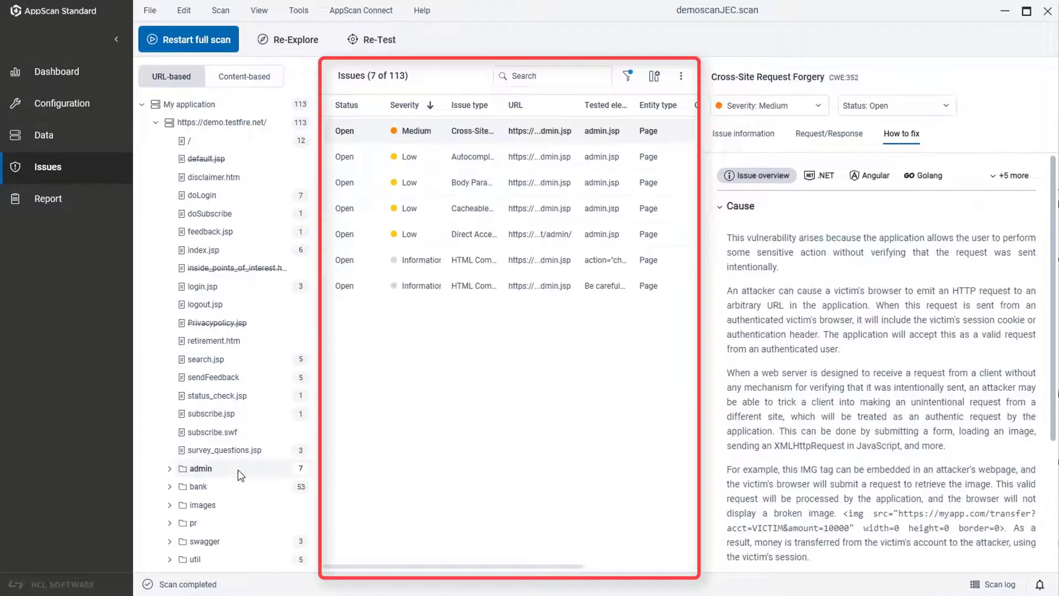
{"action": "left_click", "coordinate": [278, 105]}
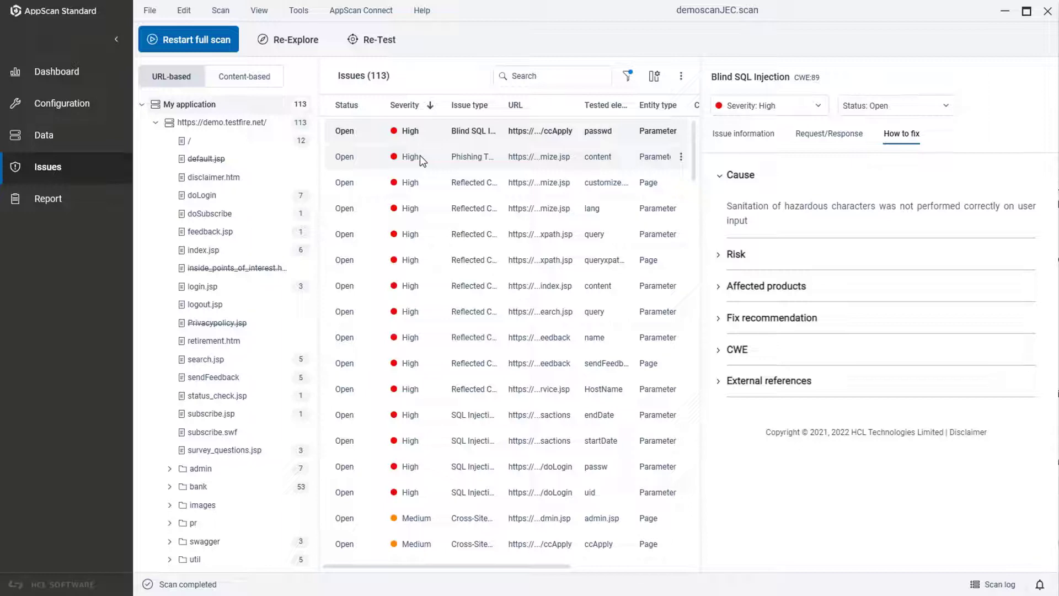
- Review the Phishing Through URL Redirection issue's information, request/response, and fix guidance, including the additional languages offered
{"action": "left_click", "coordinate": [421, 157]}
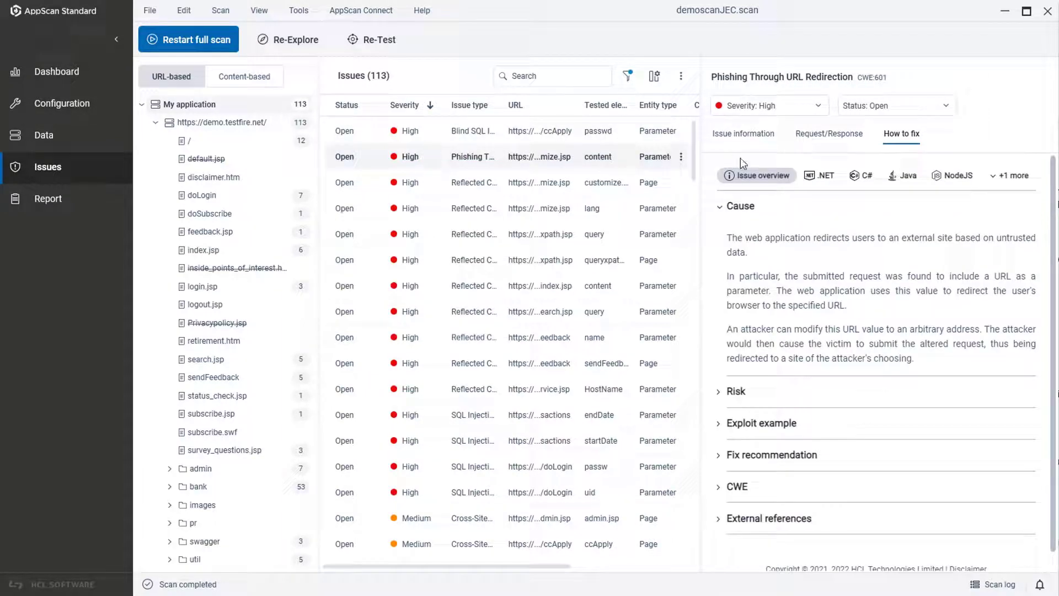
{"action": "left_click", "coordinate": [749, 141]}
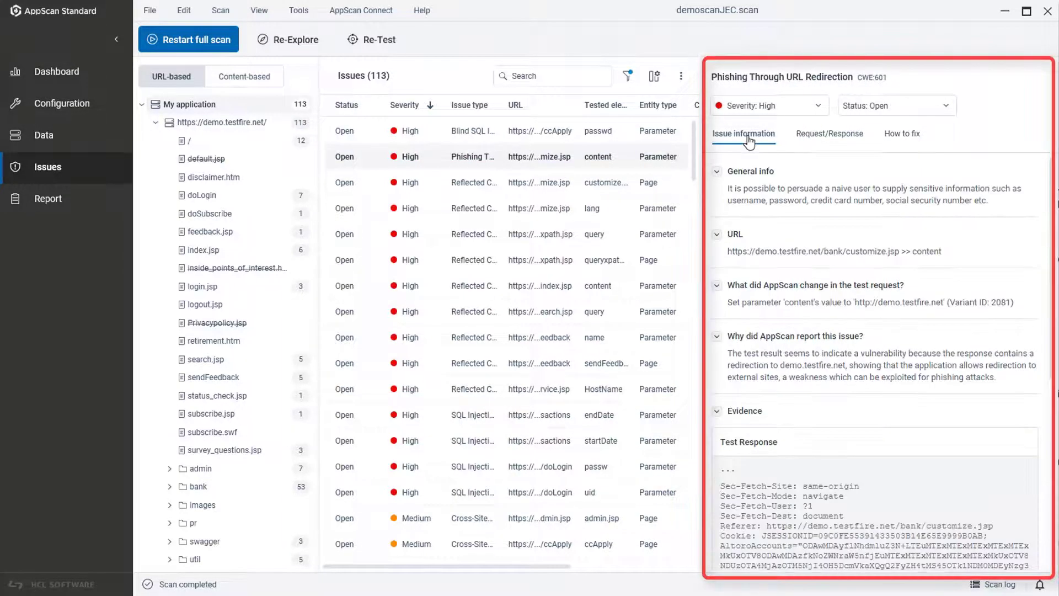
{"action": "left_click", "coordinate": [823, 142]}
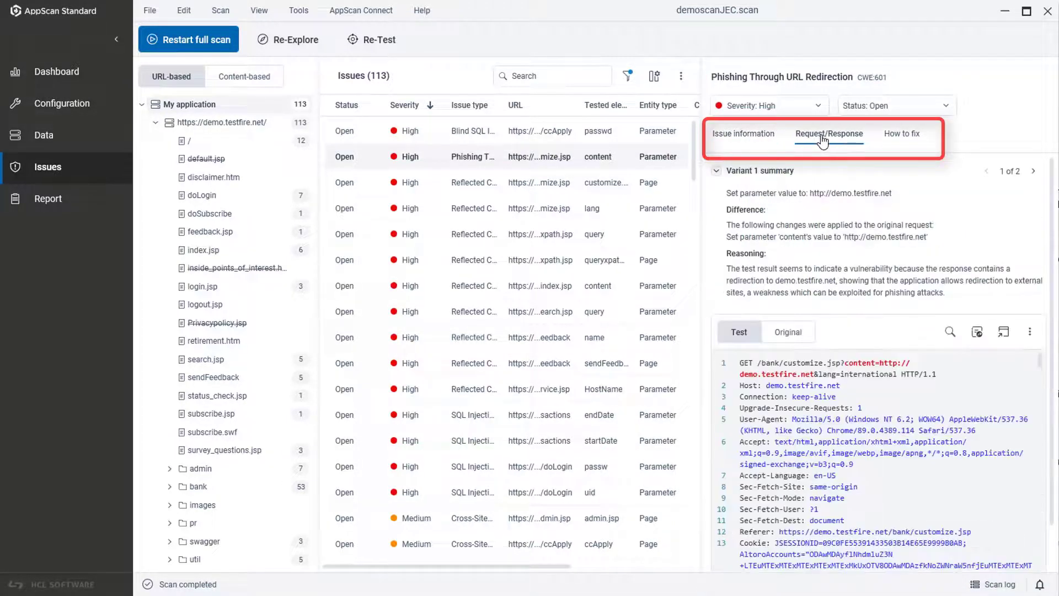
{"action": "left_click", "coordinate": [897, 140]}
{"action": "left_click", "coordinate": [1022, 177]}
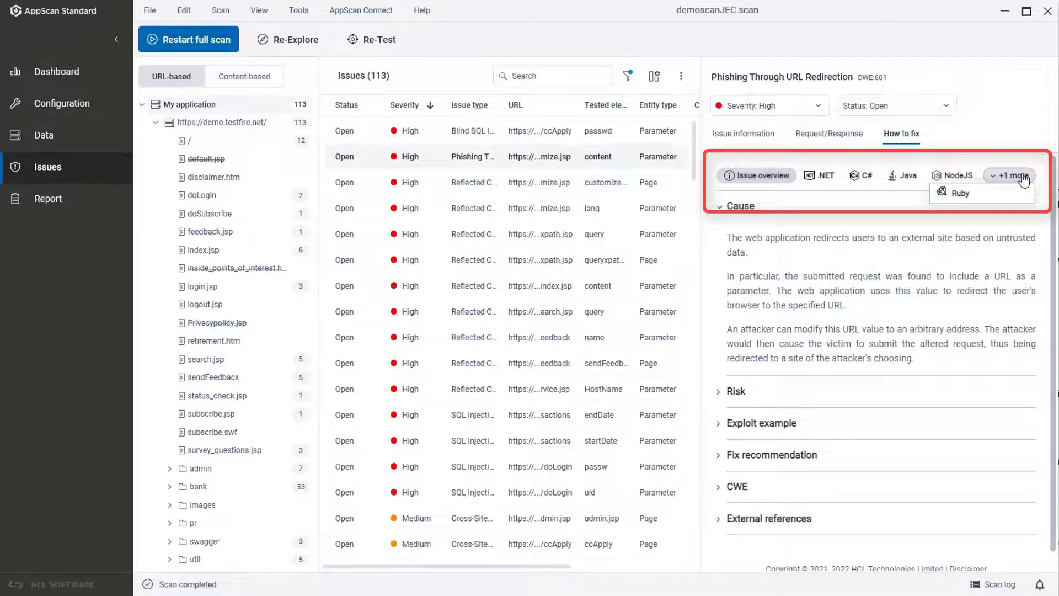
- View the fix guidance of the customize.jsp page's Reflected Cross Site Scripting issue for ColdFusion, JavaScript and PHP
{"action": "left_click", "coordinate": [484, 183]}
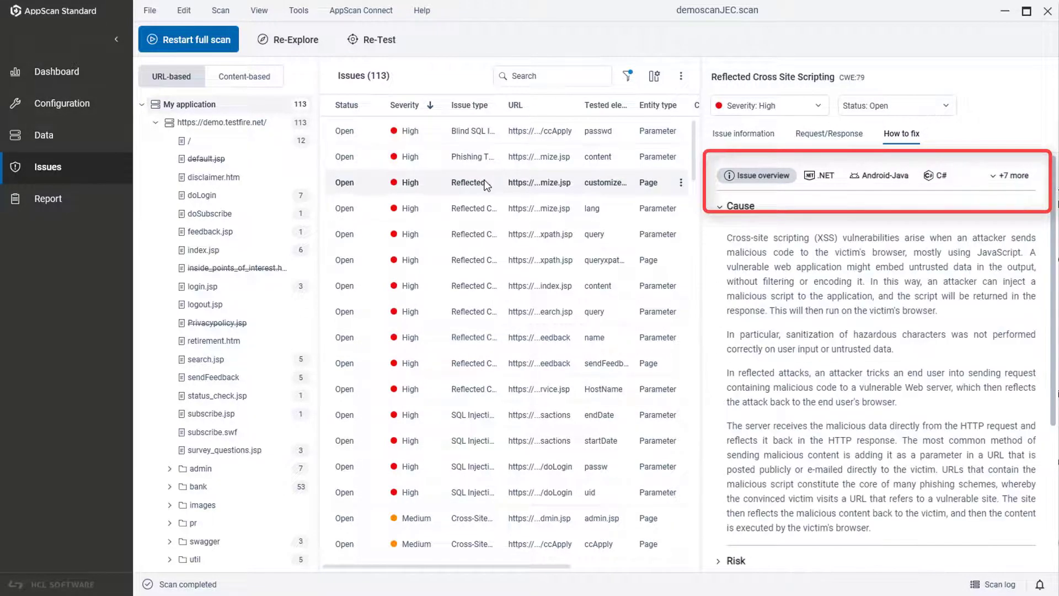
{"action": "left_click", "coordinate": [1016, 176]}
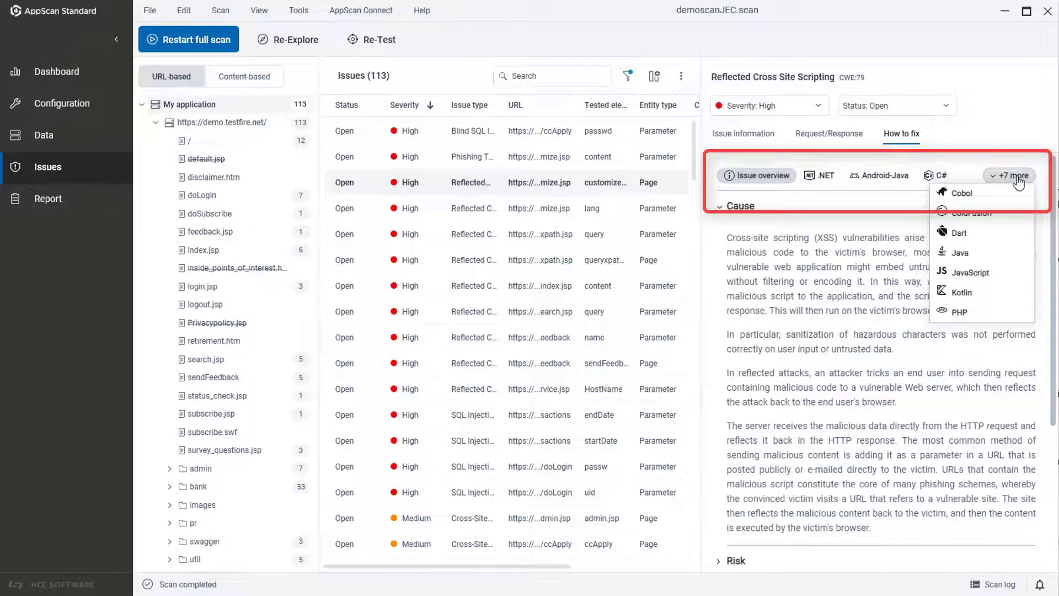
{"action": "left_click", "coordinate": [973, 213]}
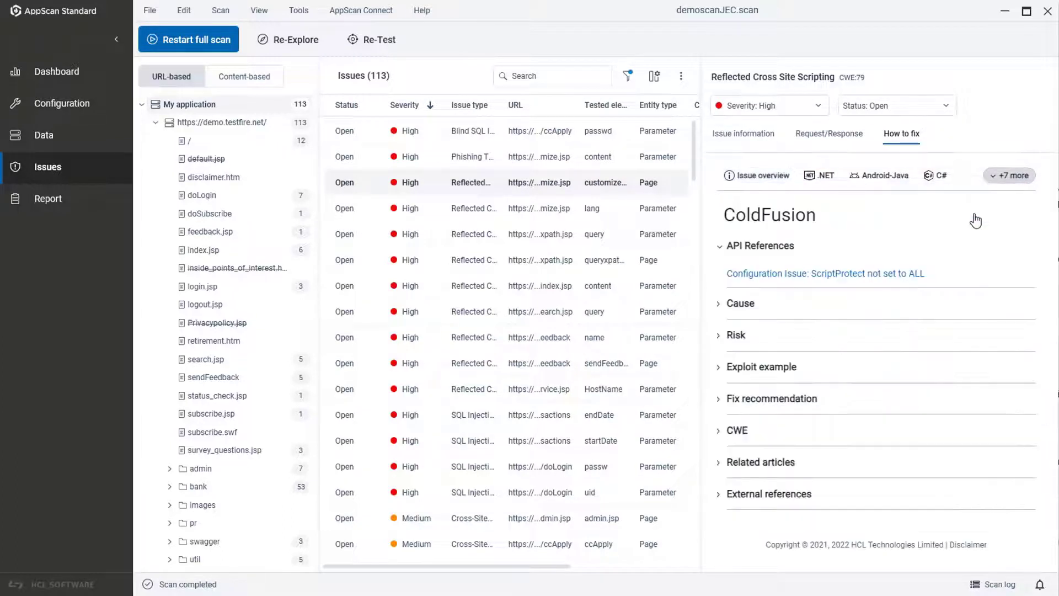
{"action": "left_click", "coordinate": [1009, 177]}
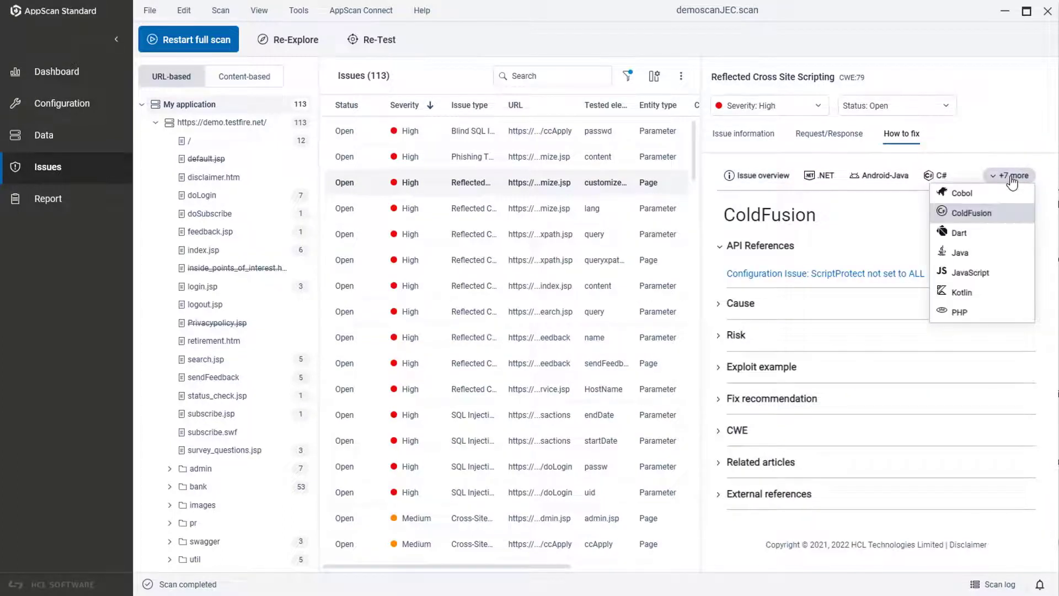
{"action": "left_click", "coordinate": [978, 276]}
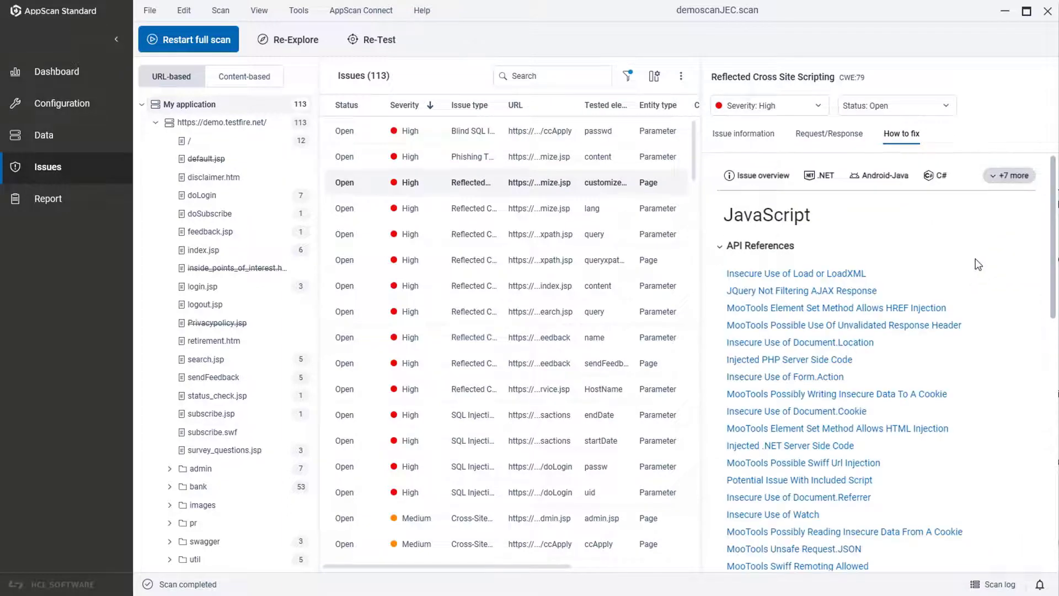
{"action": "left_click", "coordinate": [1014, 178]}
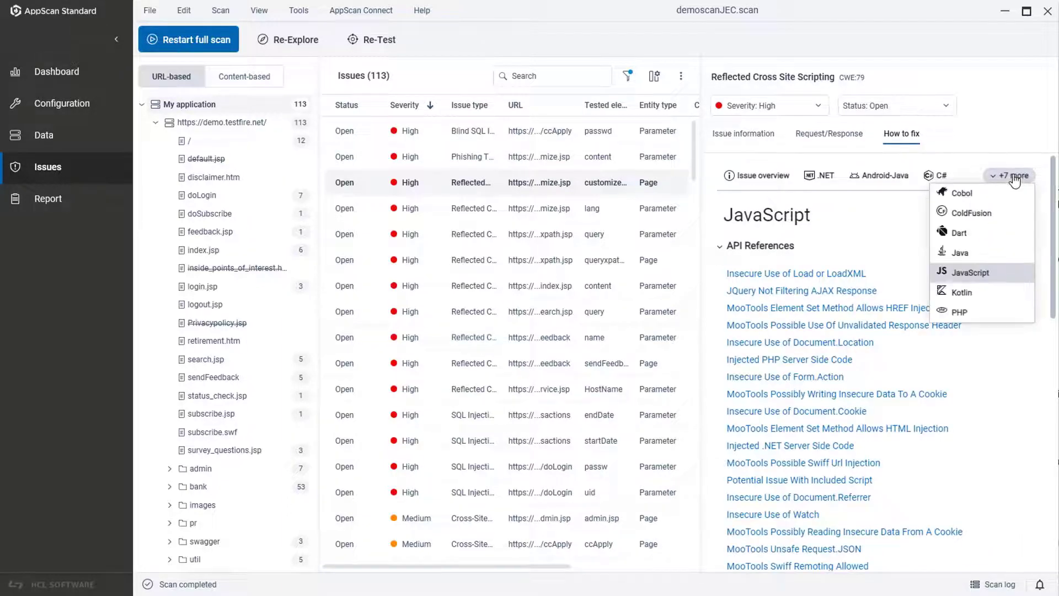
{"action": "left_click", "coordinate": [964, 314]}
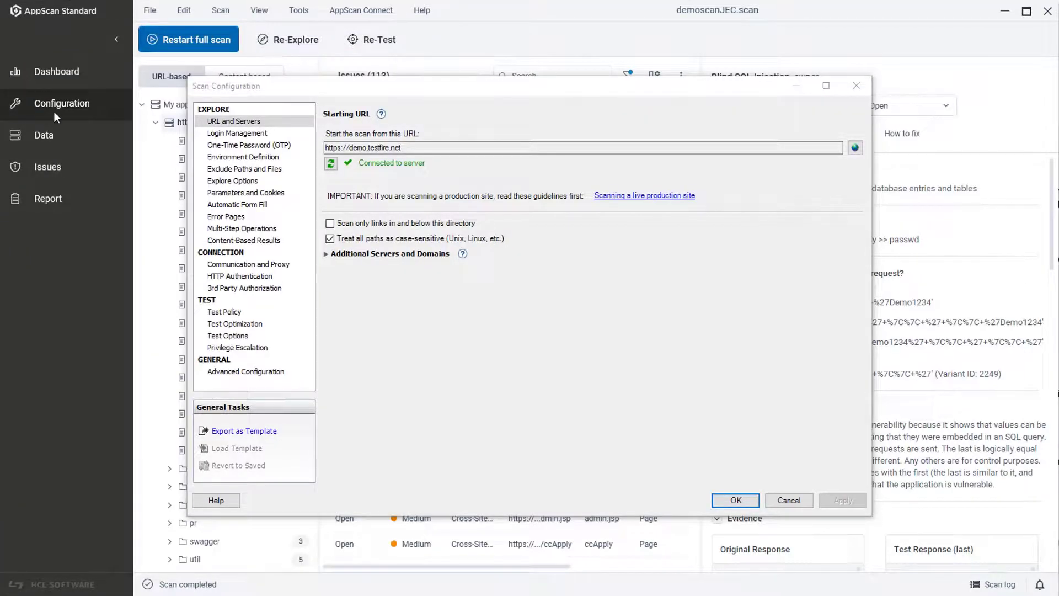
- Look through the scan configuration's Explore settings, from Login Management and One-Time Password through Error Pages to Content-Based Results
{"action": "left_click", "coordinate": [222, 134]}
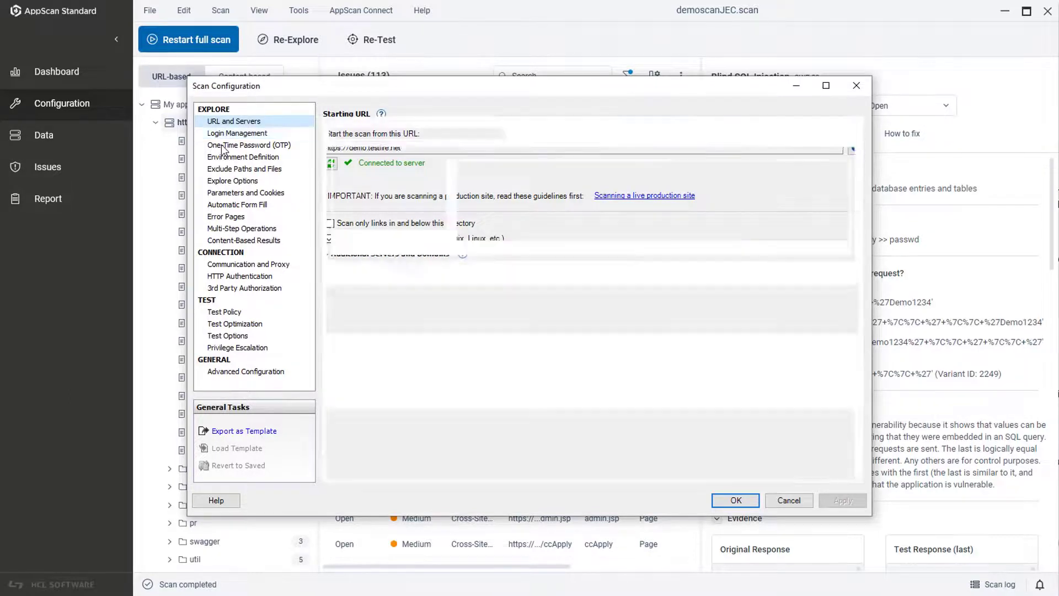
{"action": "left_click", "coordinate": [223, 146]}
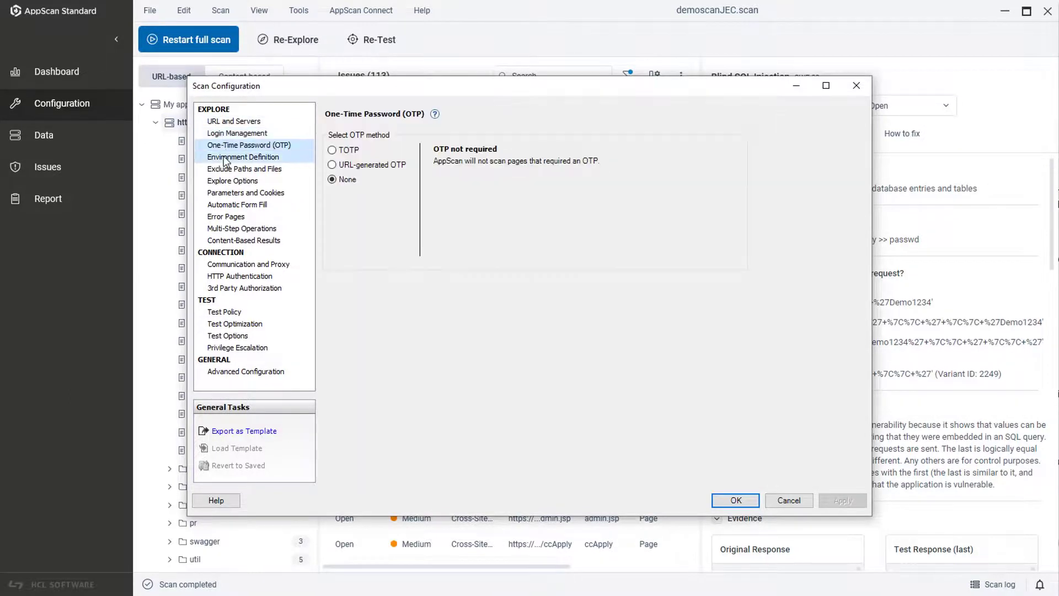
{"action": "key", "text": "Down"}
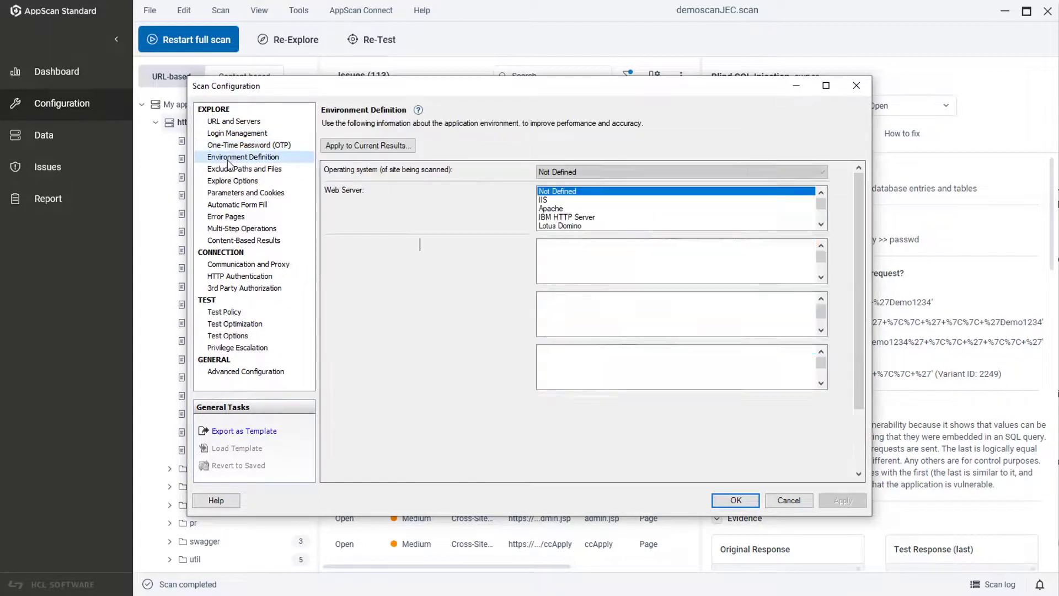
{"action": "left_click", "coordinate": [228, 167]}
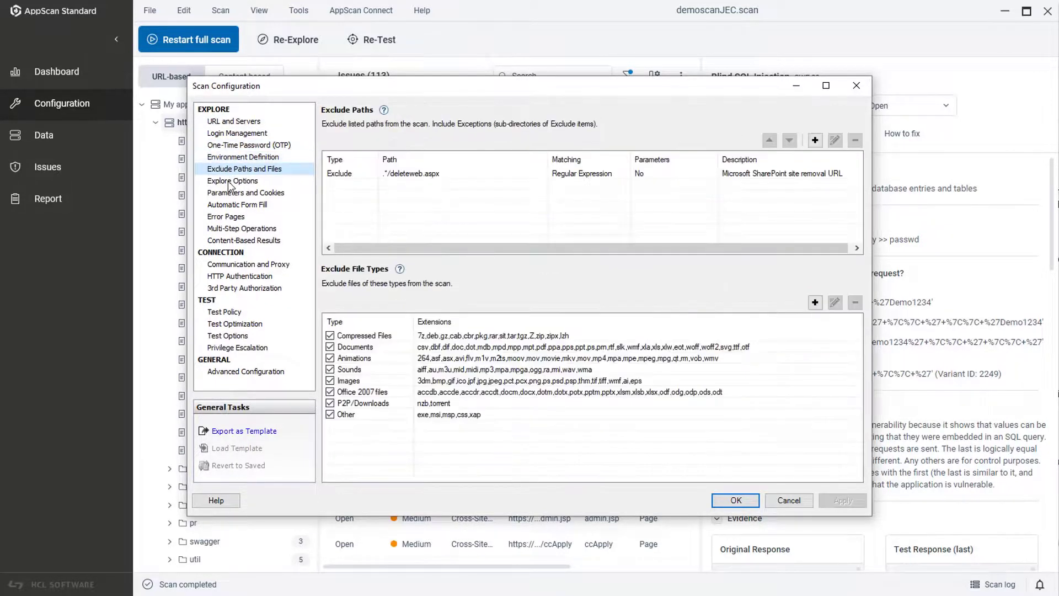
{"action": "left_click", "coordinate": [234, 194]}
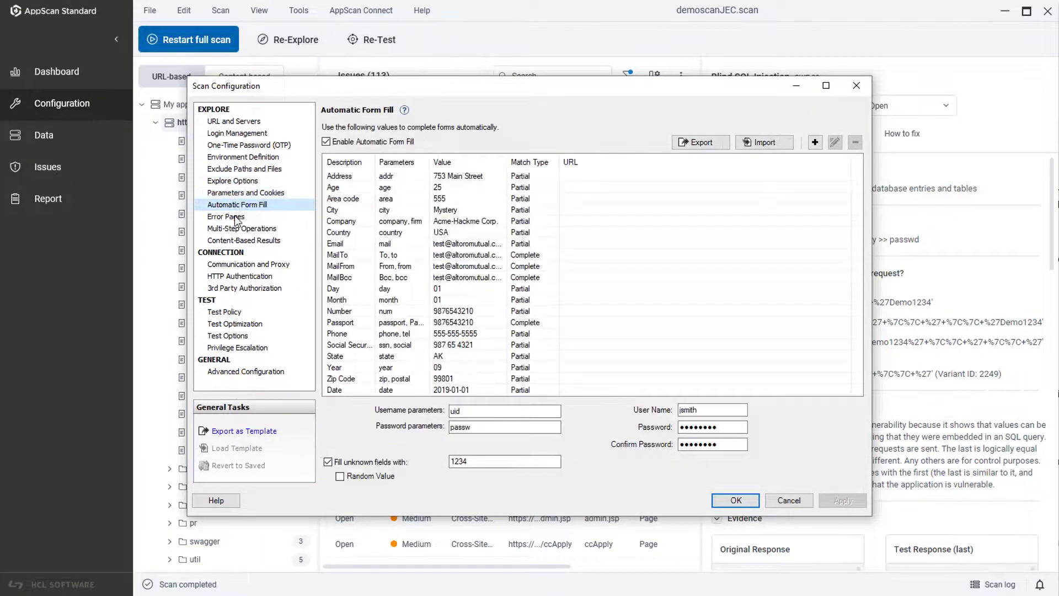
{"action": "left_click", "coordinate": [236, 218]}
{"action": "left_click", "coordinate": [237, 228]}
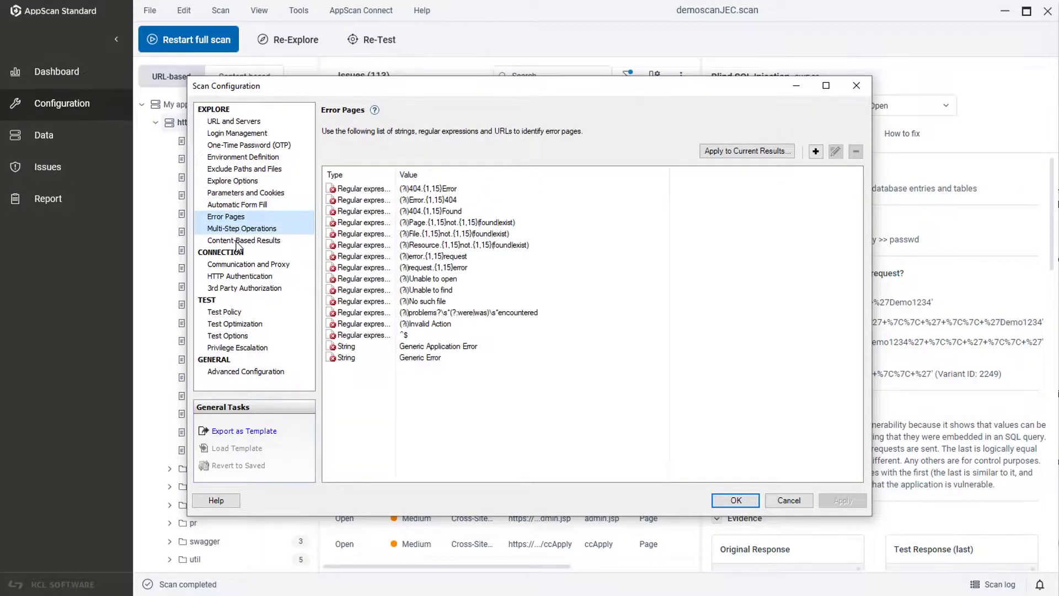
{"action": "left_click", "coordinate": [238, 241]}
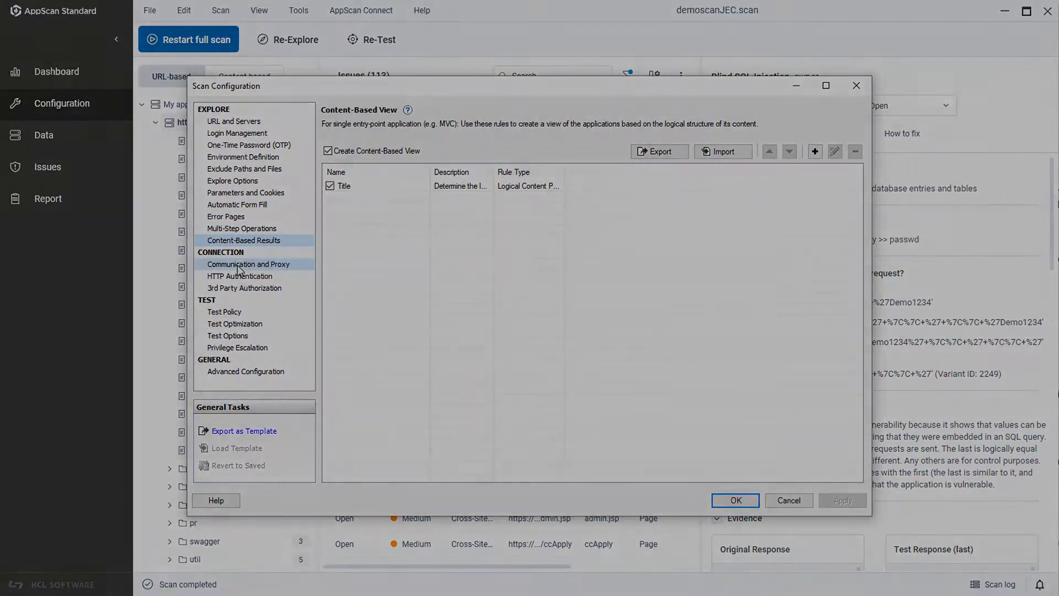